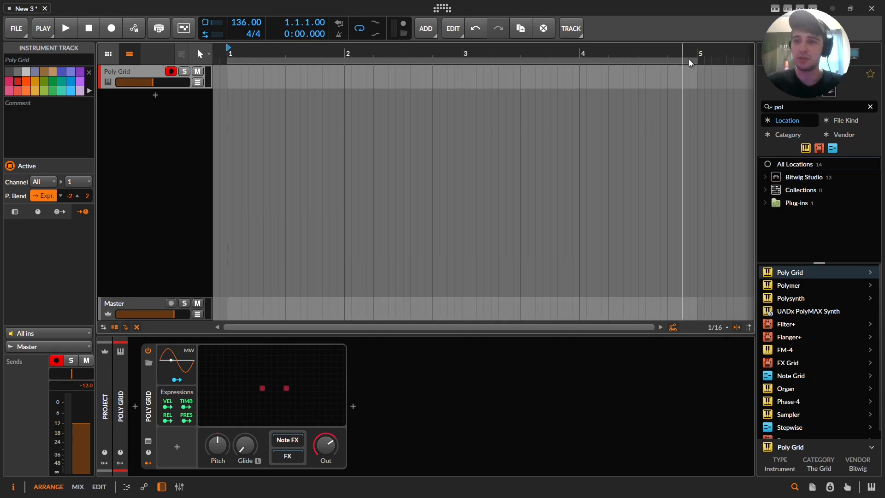
# Search the device browser for "fx", add an FX Layer after the Poly Grid, and duplicate its Layer 1
pyautogui.click(786, 106)
pyautogui.write('fx')
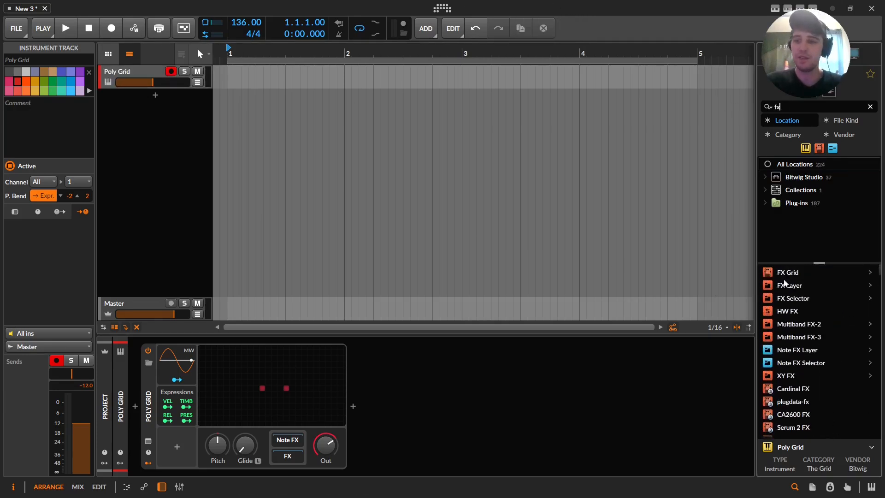
pyautogui.doubleClick(790, 285)
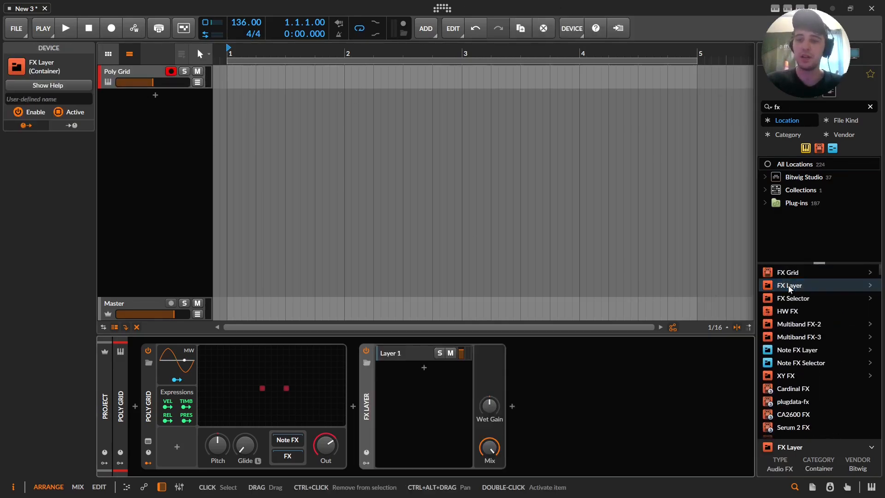
pyautogui.click(398, 356)
pyautogui.hotkey('ctrl', 'd')
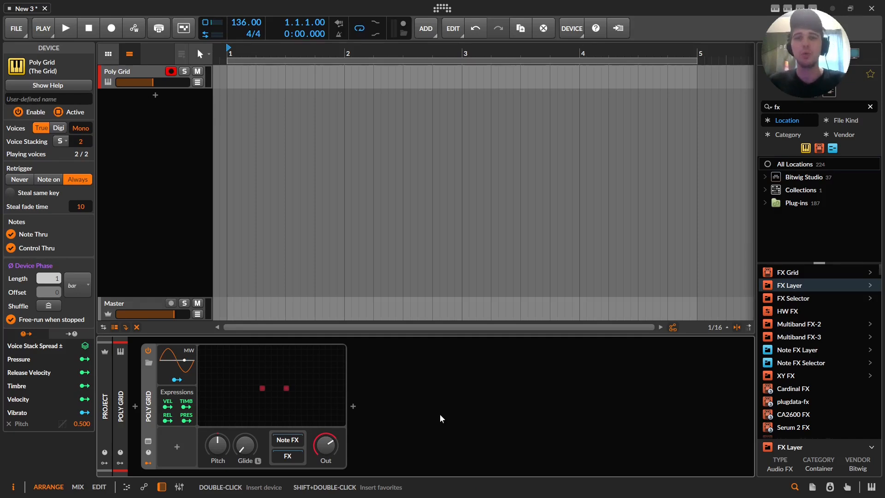
# Search the device browser for "flan" and add Flanger+ after the Poly Grid
pyautogui.click(515, 265)
pyautogui.moveTo(785, 108); pyautogui.dragTo(573, 81)
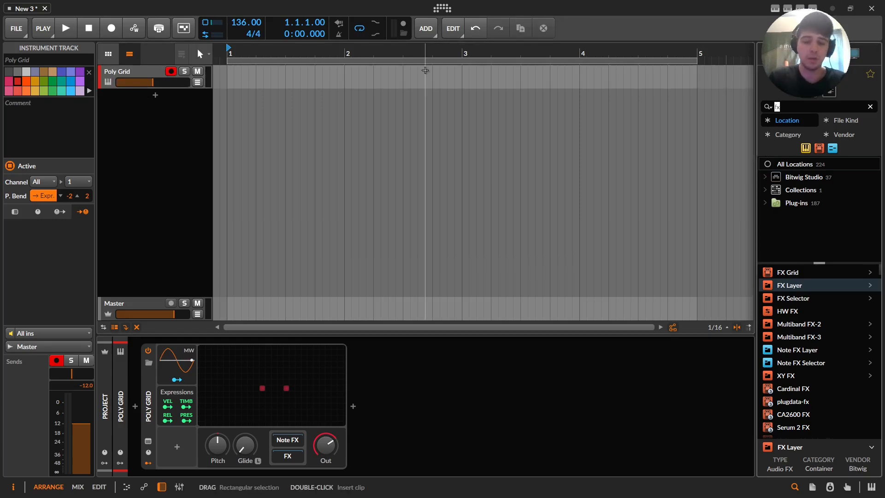
pyautogui.write('flan')
pyautogui.moveTo(789, 272); pyautogui.dragTo(398, 419)
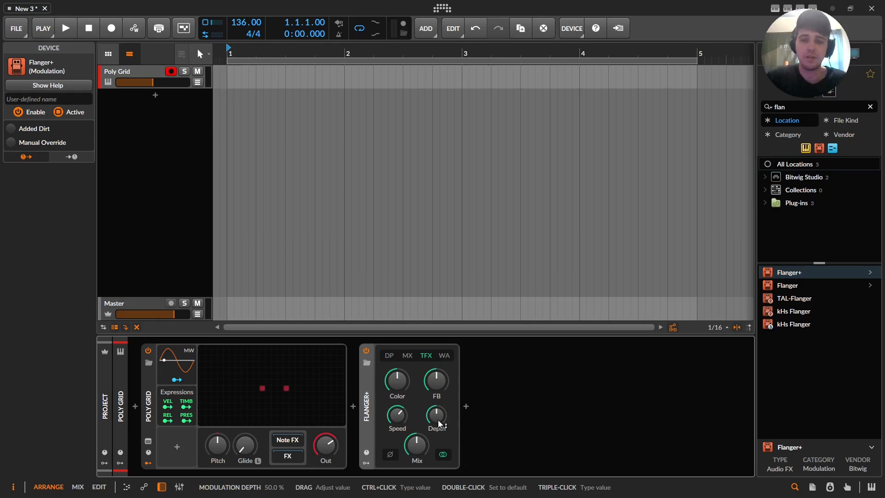
# Lower the Flanger+ feedback, raise its color and mix, and turn off its stereo-ize modulation
pyautogui.moveTo(436, 380); pyautogui.dragTo(397, 356)
pyautogui.moveTo(409, 461); pyautogui.dragTo(409, 439)
pyautogui.click(444, 455)
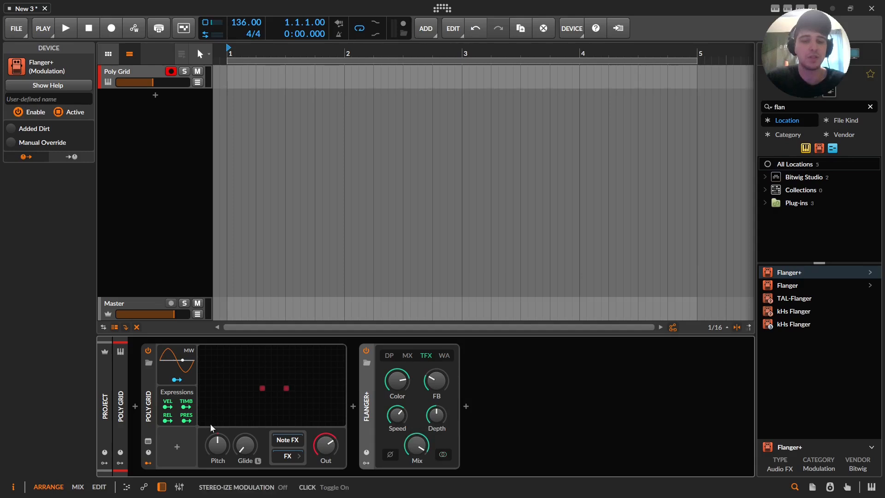
# Open the Poly Grid patch for editing and add an All-pass Delay module above the audio output
pyautogui.click(212, 422)
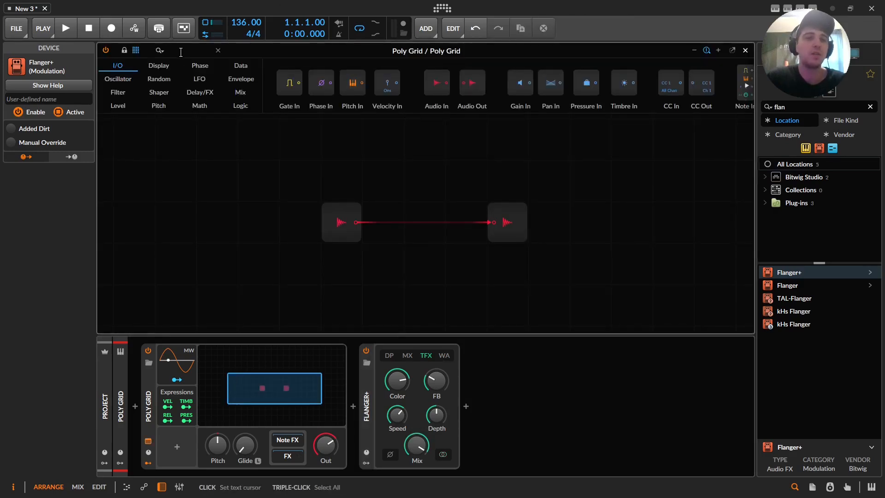
pyautogui.click(181, 50)
pyautogui.write('allpa')
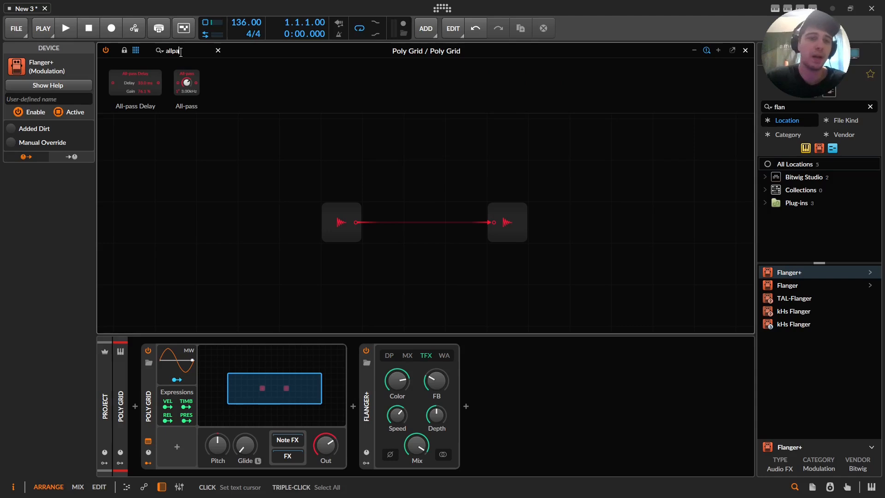
pyautogui.moveTo(138, 77); pyautogui.dragTo(487, 138)
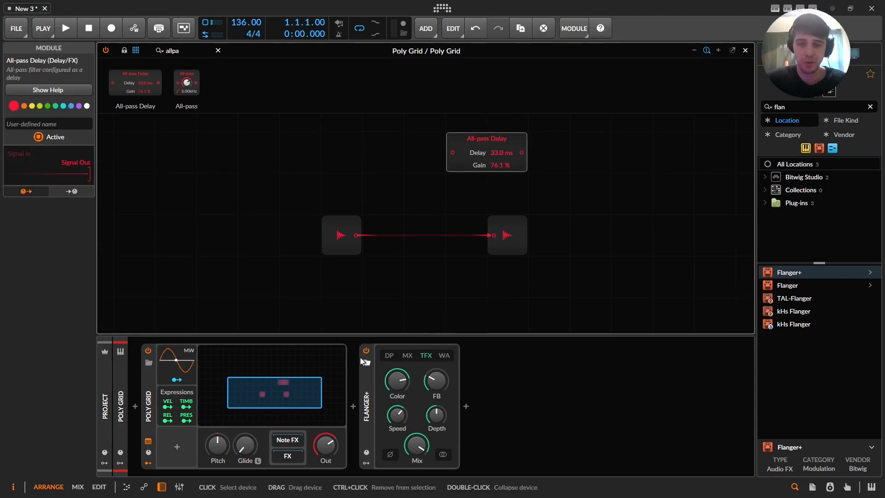
# Disable Flanger+ and add a Mixer module directly below the All-pass Delay
pyautogui.click(366, 351)
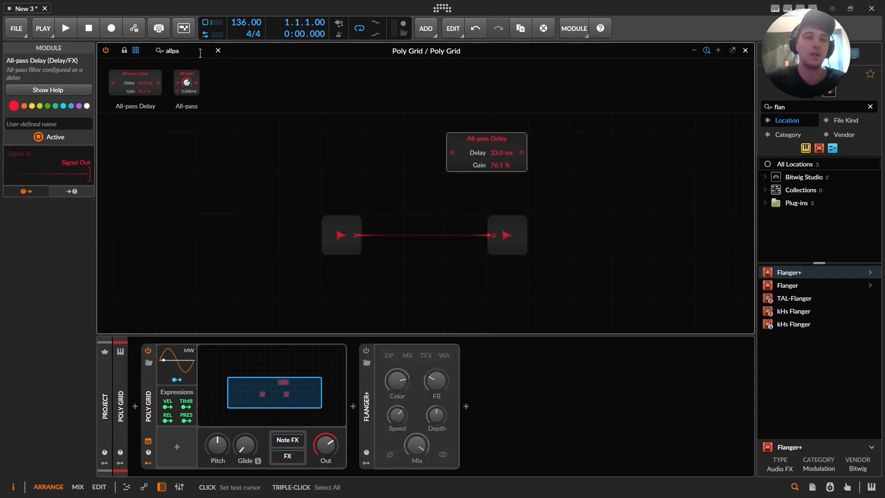
pyautogui.click(175, 51)
pyautogui.write('mixer')
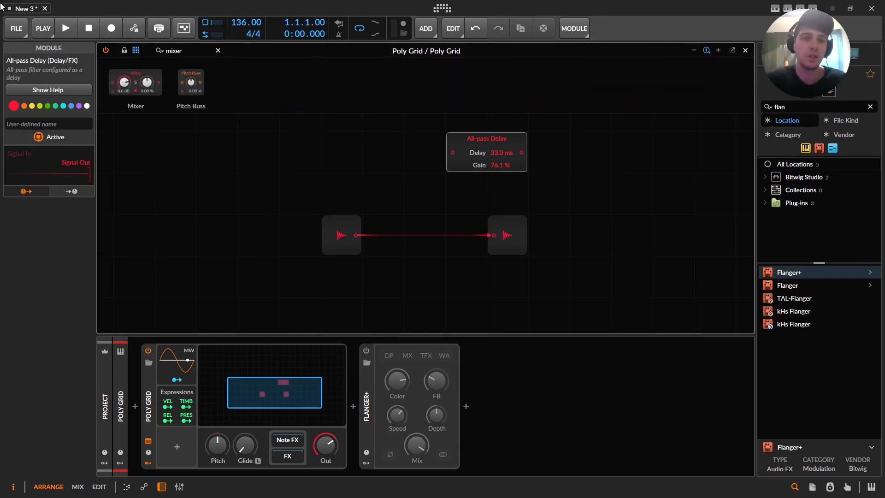
pyautogui.moveTo(123, 71); pyautogui.dragTo(473, 178)
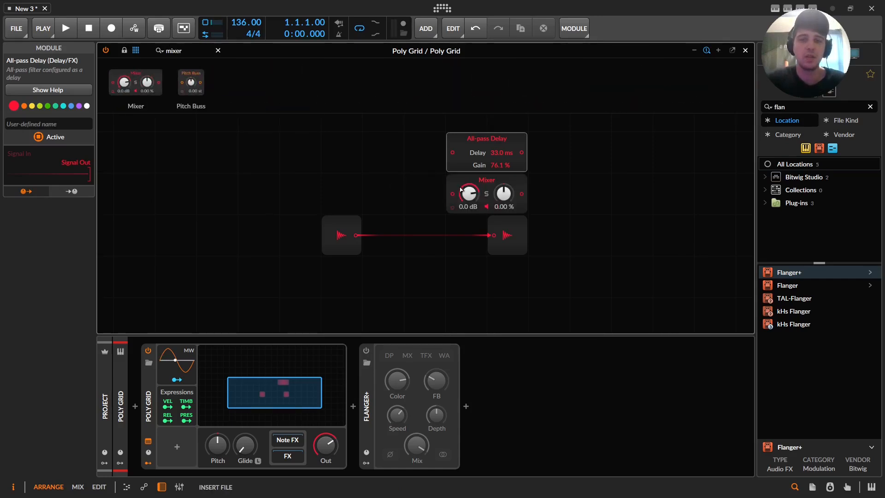
# Move the All-pass Delay and Mixer closer to the patch's input side and set the delay time to 20.0 ms
pyautogui.moveTo(474, 146); pyautogui.dragTo(391, 146)
pyautogui.moveTo(522, 191); pyautogui.dragTo(439, 192)
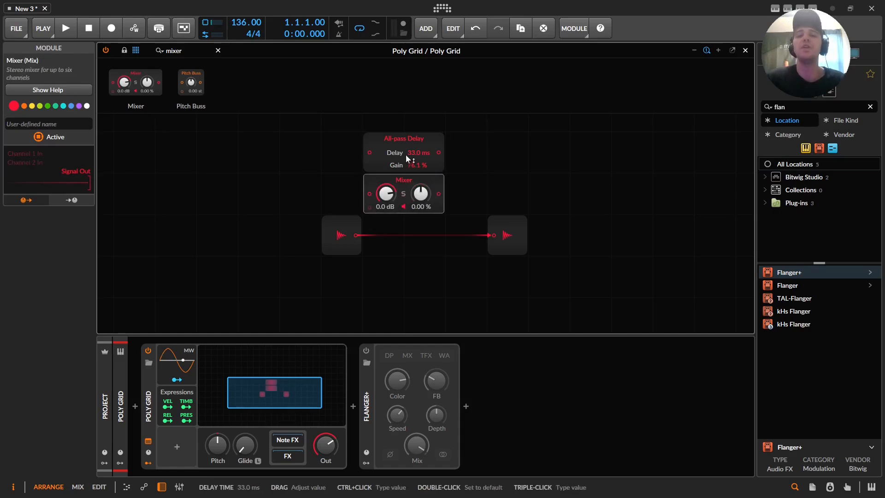
pyautogui.moveTo(416, 155); pyautogui.dragTo(416, 182)
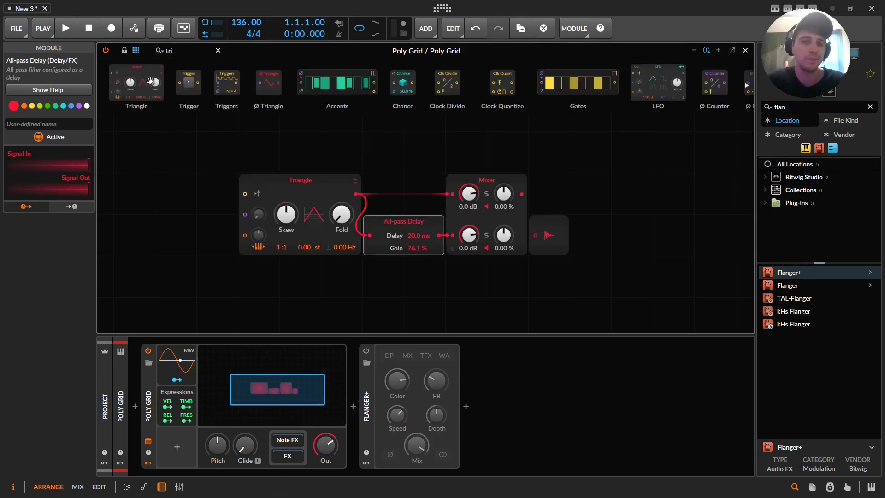
# Find the LFO module and place it in the patch below the Triangle oscillator
pyautogui.moveTo(177, 51); pyautogui.dragTo(70, 46)
pyautogui.write('lfo')
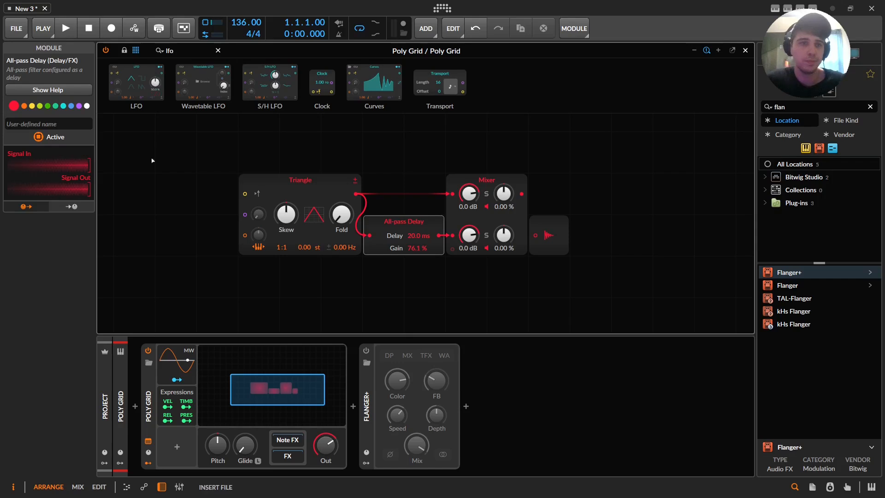
pyautogui.moveTo(135, 83); pyautogui.dragTo(184, 203)
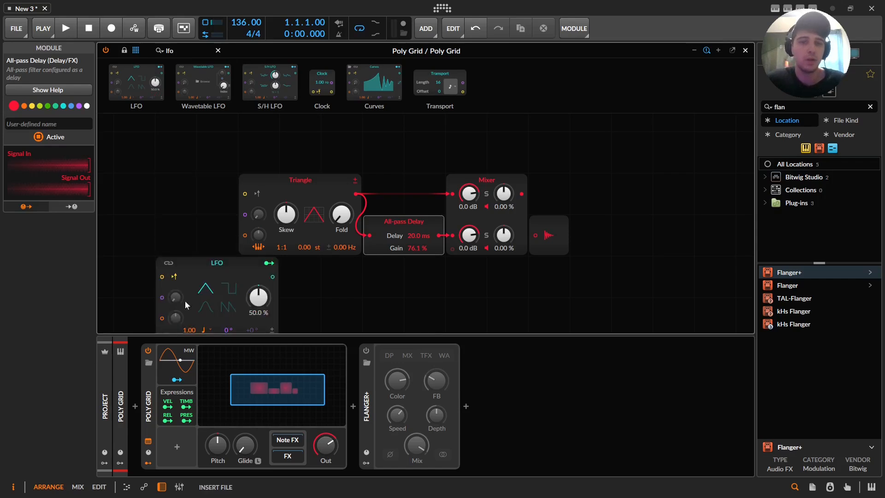
# Lower the All-pass Delay's gain to 56.1 %
pyautogui.moveTo(412, 251); pyautogui.dragTo(412, 267)
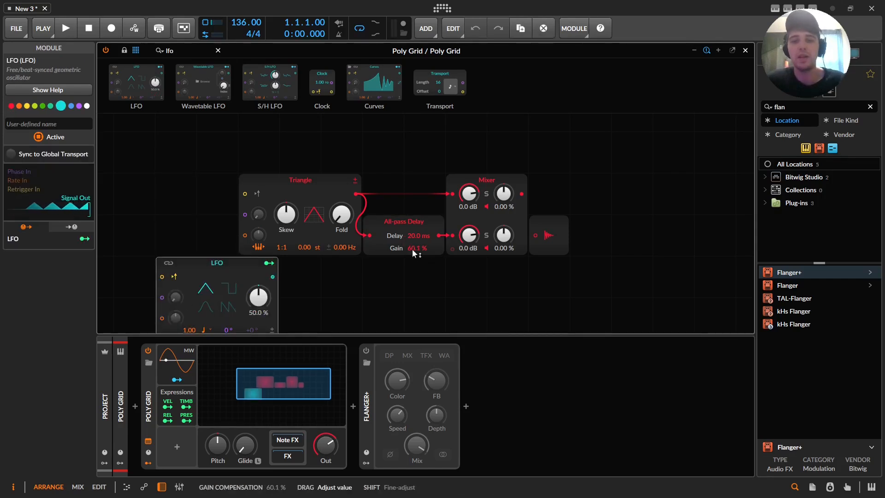
pyautogui.scroll(-2, 325, 214)
pyautogui.moveTo(417, 165); pyautogui.dragTo(417, 169)
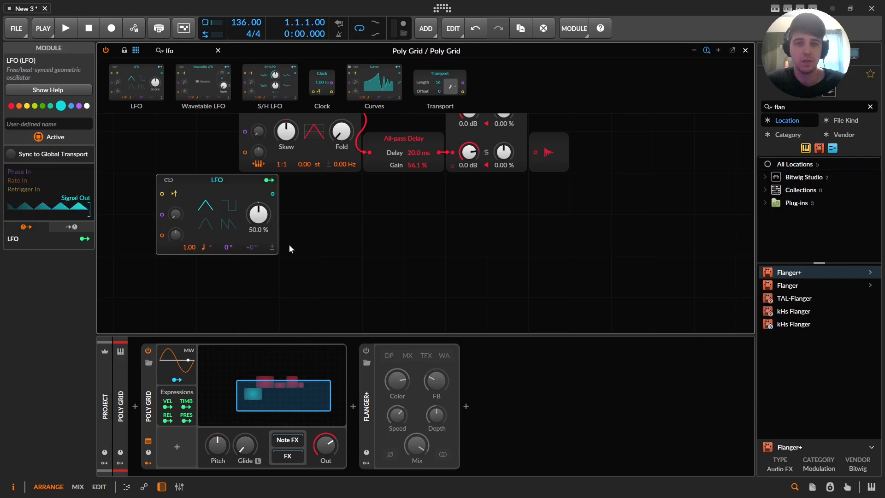
# Toggle the LFO's modulation mapping and reduce the All-pass Delay's delay time to 14.4 ms
pyautogui.scroll(1, 289, 245)
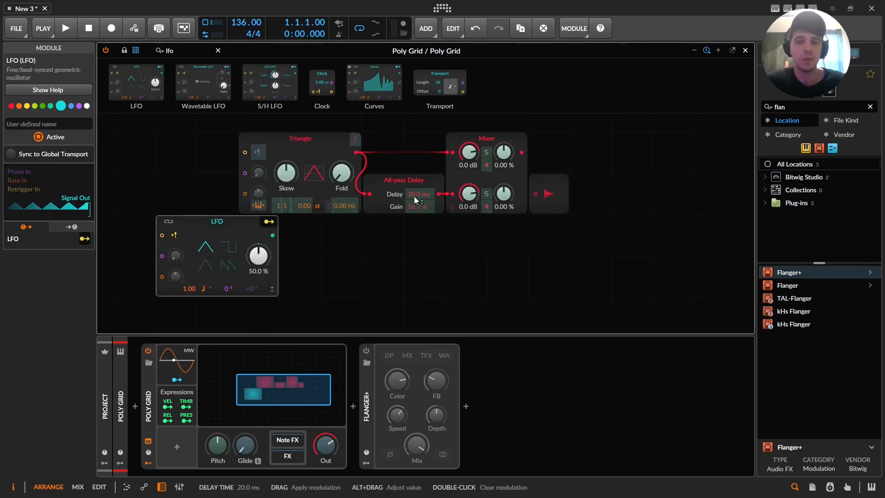
pyautogui.click(266, 224)
pyautogui.click(263, 226)
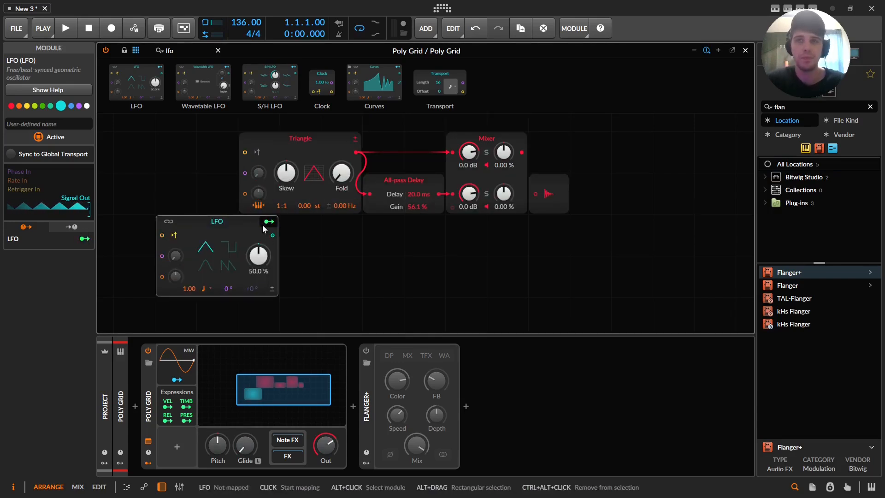
pyautogui.click(263, 226)
pyautogui.click(265, 225)
pyautogui.moveTo(419, 193); pyautogui.dragTo(419, 197)
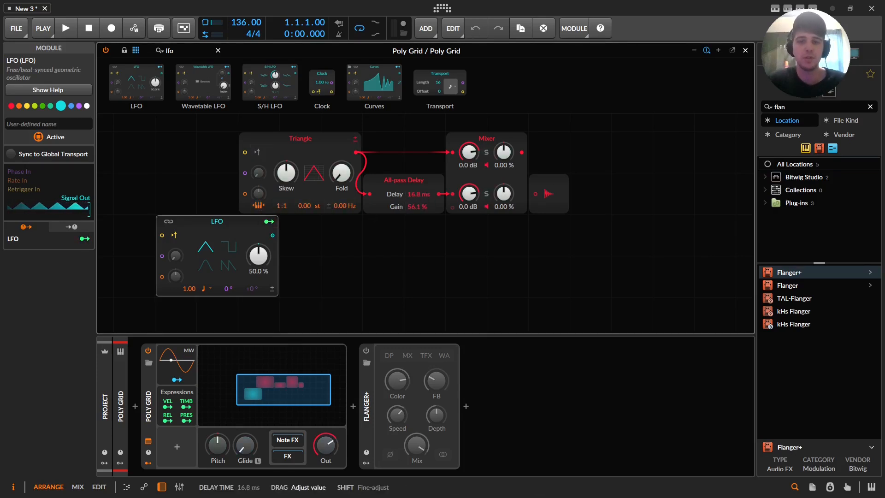
# Map the LFO to the All-pass Delay's delay time with a modulation amount of 0.005
pyautogui.click(273, 222)
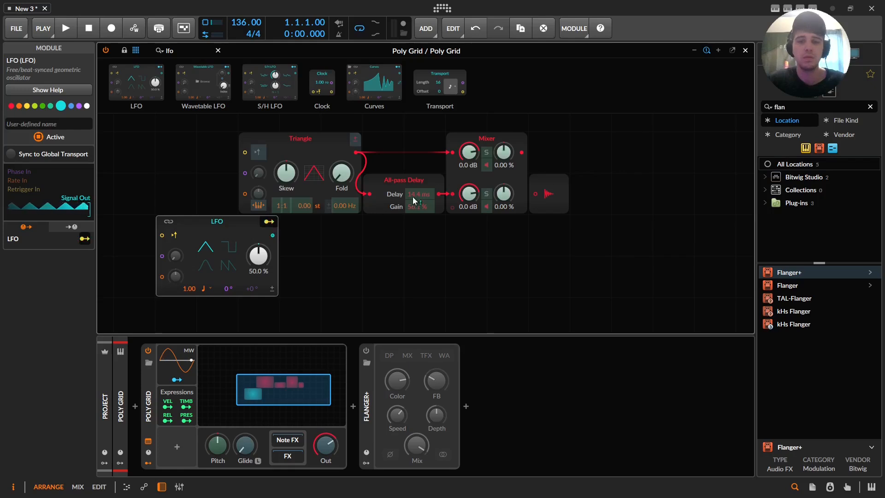
pyautogui.moveTo(417, 194); pyautogui.dragTo(417, 191)
pyautogui.click(269, 222)
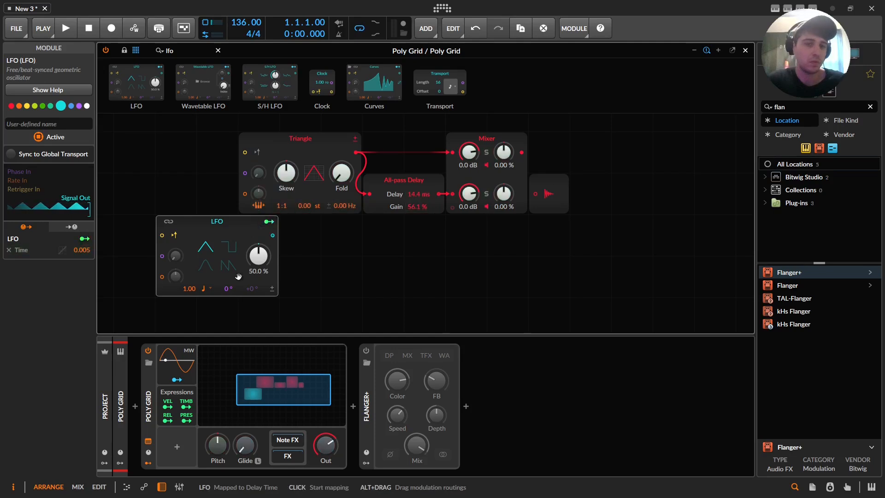
# Switch the LFO's rate unit to Hz and slow the rate to 0.18 Hz
pyautogui.click(209, 287)
pyautogui.click(240, 55)
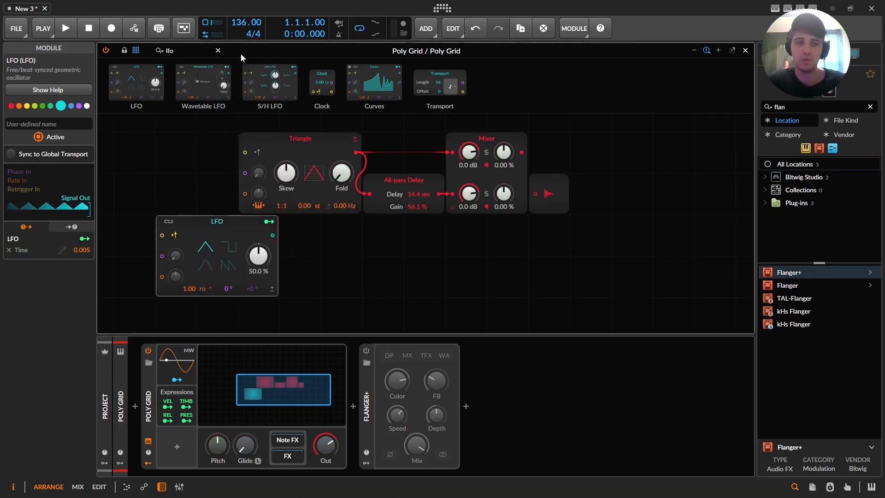
pyautogui.moveTo(189, 289)
pyautogui.mouseDown()
pyautogui.moveTo(195, 294)
pyautogui.moveTo(194, 283)
pyautogui.mouseUp()
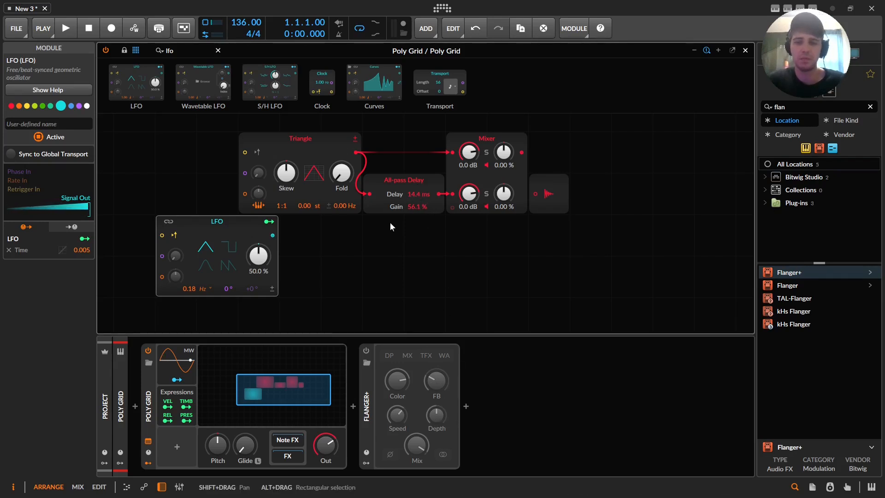
# Connect the Mixer's output to the audio output and briefly toggle solo on its first channel
pyautogui.moveTo(521, 152); pyautogui.dragTo(535, 193)
pyautogui.click(486, 153)
pyautogui.click(486, 153)
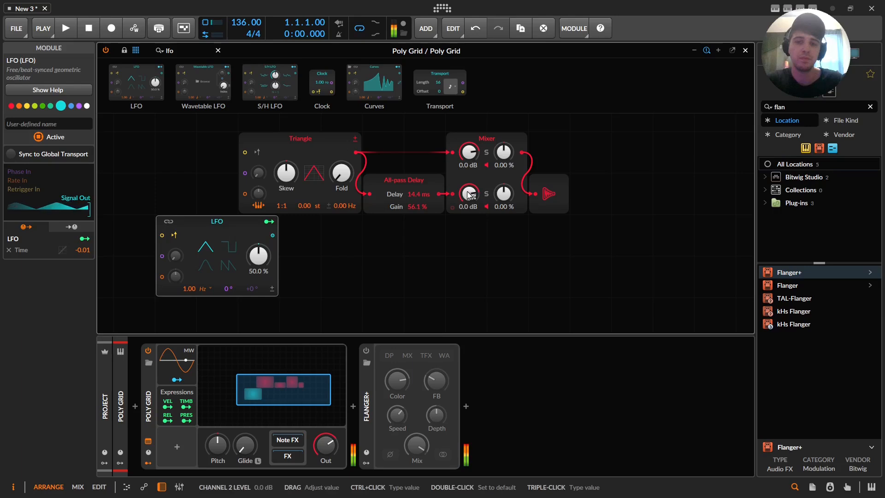
# Lower the Mixer's second channel to -14.6 dB and give the LFO a sine shape at 0.74 Hz
pyautogui.moveTo(470, 194); pyautogui.dragTo(469, 217)
pyautogui.click(206, 266)
pyautogui.moveTo(197, 289); pyautogui.dragTo(197, 299)
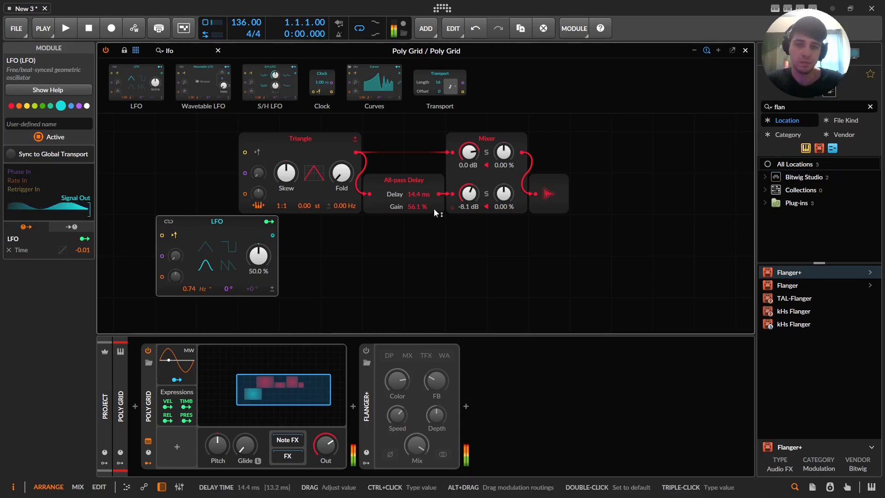
pyautogui.moveTo(469, 194); pyautogui.dragTo(470, 210)
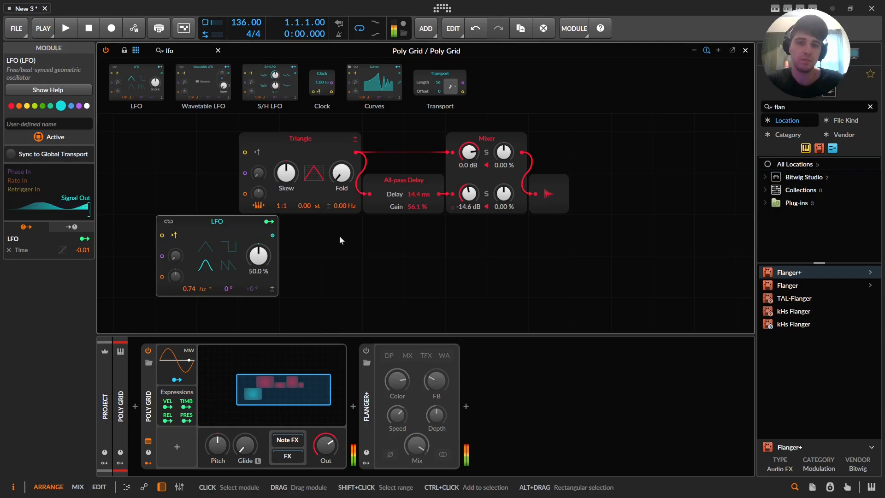
# Compare the sound with Flanger+ enabled, and disable it again
pyautogui.click(366, 351)
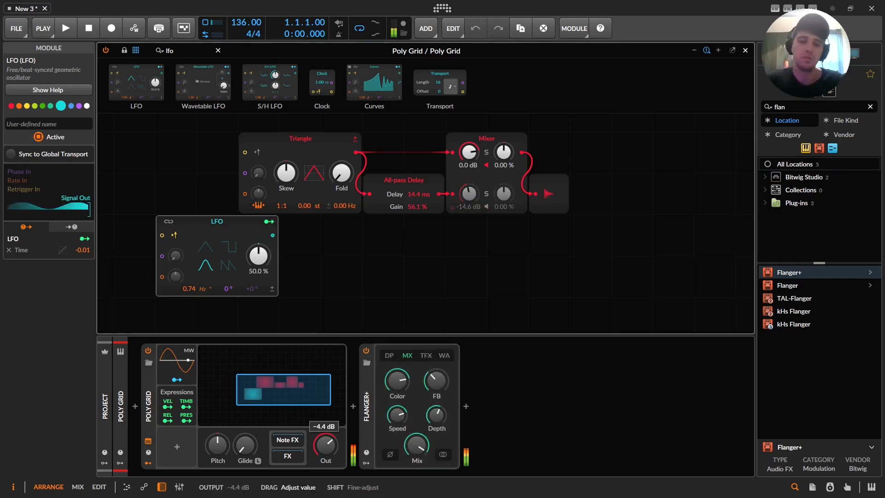
pyautogui.click(366, 351)
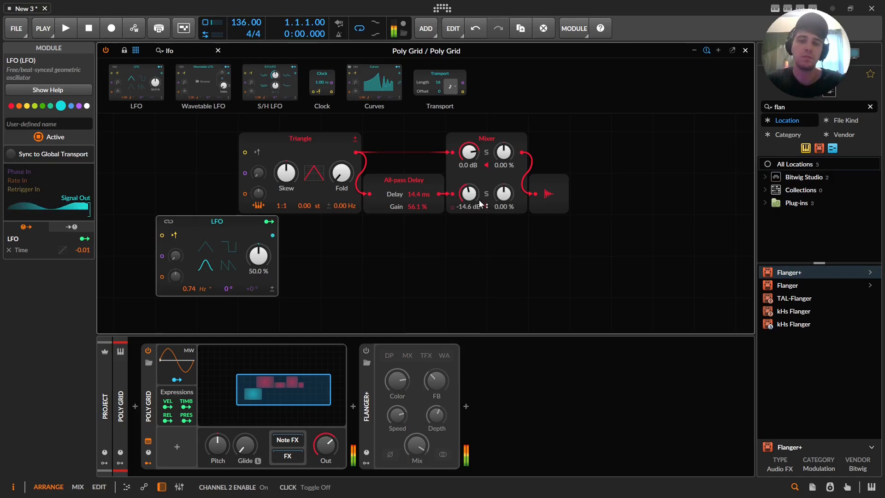
# Set the LFO to 0.38 Hz with global transport sync and readjust its modulation of the All-pass Delay's time
pyautogui.moveTo(189, 290); pyautogui.dragTo(188, 315)
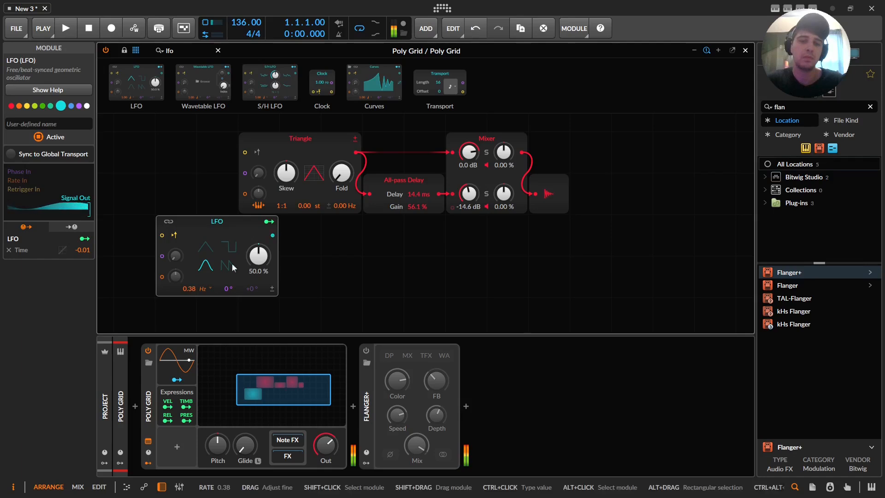
pyautogui.click(268, 222)
pyautogui.moveTo(418, 194); pyautogui.dragTo(427, 194)
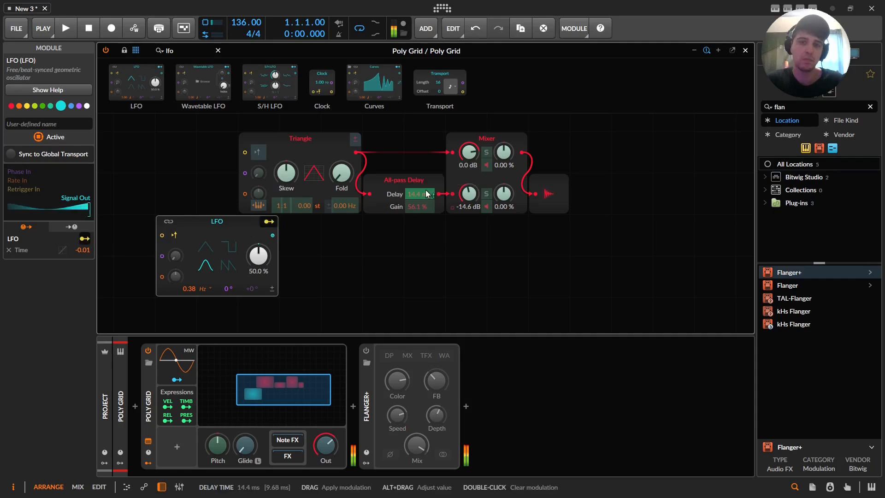
pyautogui.click(269, 222)
pyautogui.click(169, 221)
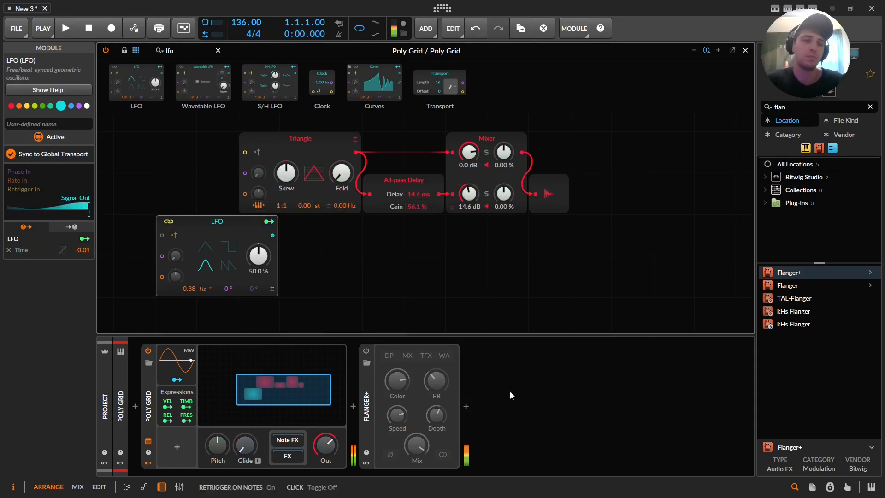
# Enable Flanger+ and turn off the Mixer's second channel carrying the delayed signal
pyautogui.click(367, 351)
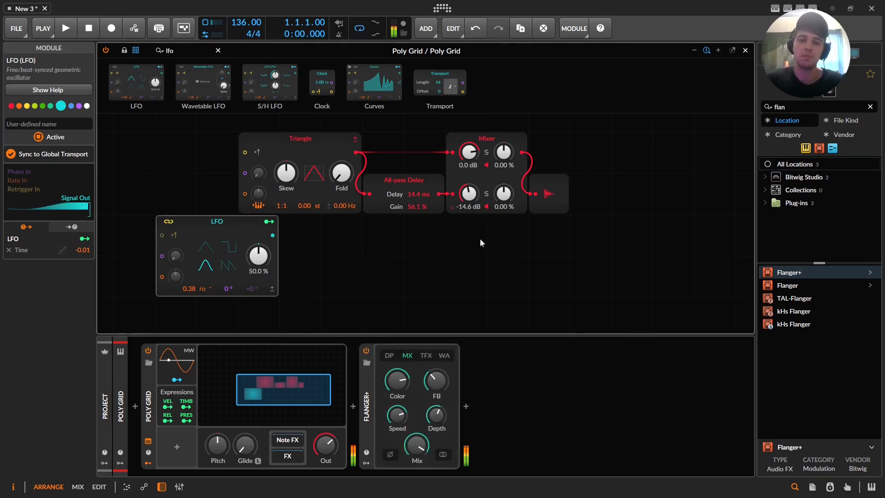
pyautogui.click(486, 206)
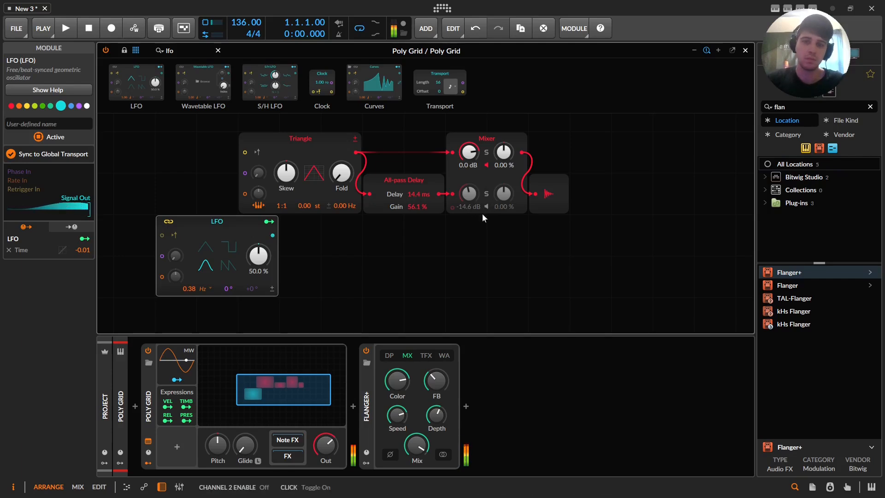
# Turn the Mixer's second channel back on and return to the arrangement with the Poly Grid track selected
pyautogui.click(486, 206)
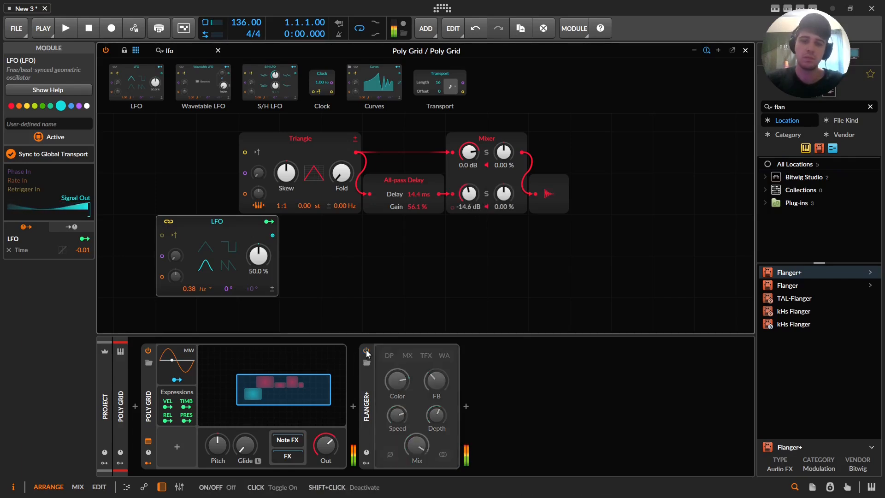
pyautogui.click(612, 85)
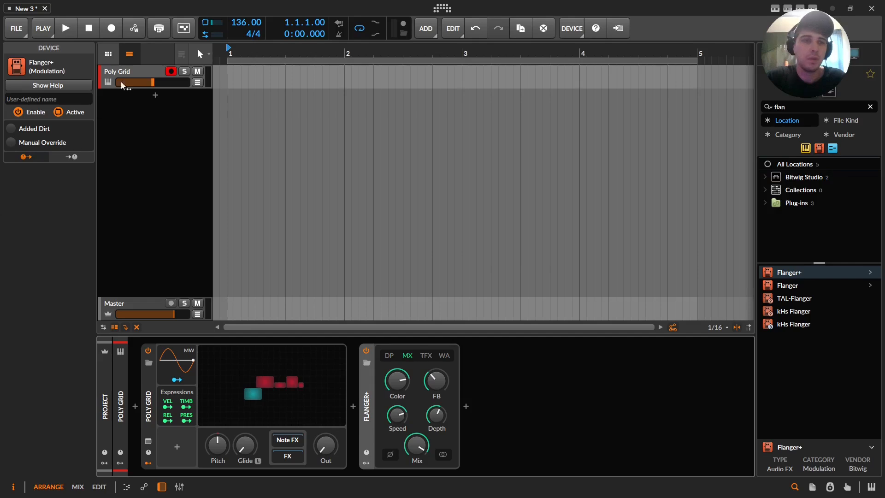
pyautogui.click(136, 72)
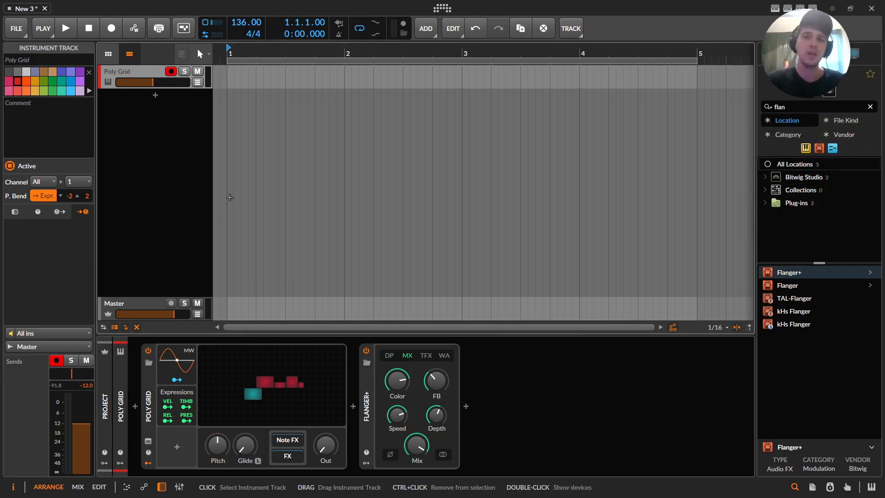
# Examine the recent projects list and the bitwig projects folder
pyautogui.click(445, 9)
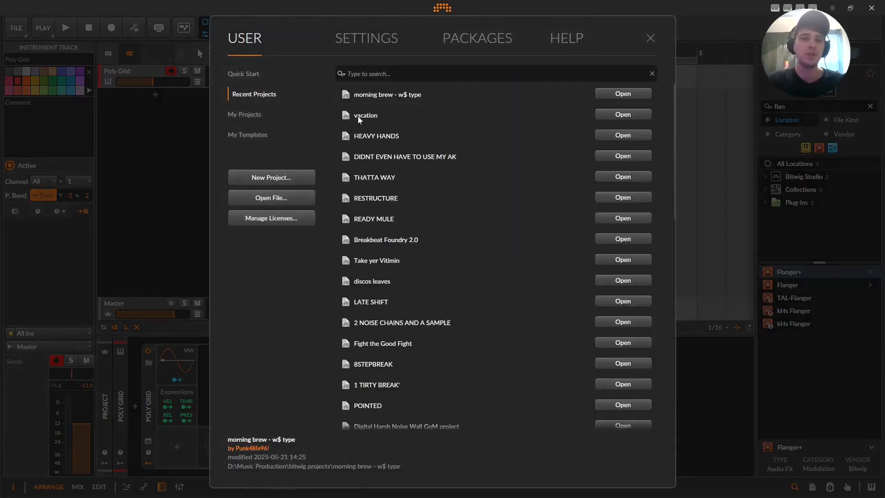
pyautogui.rightClick(406, 90)
pyautogui.click(244, 93)
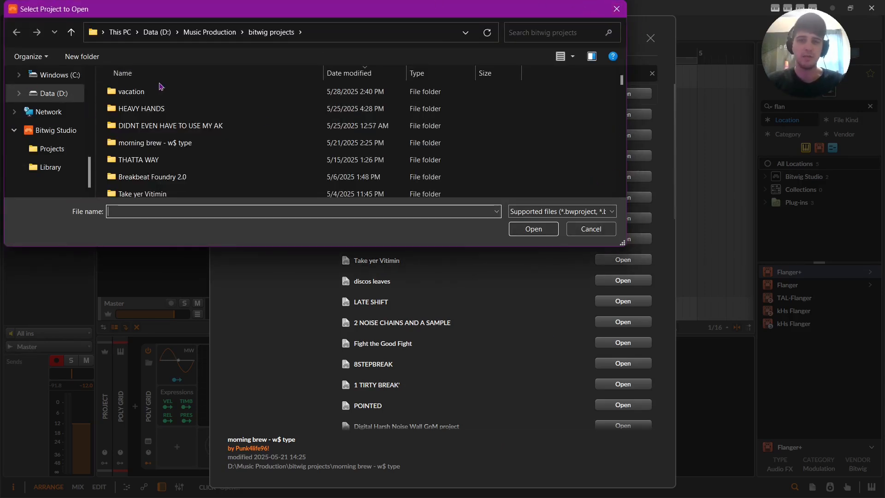
pyautogui.click(617, 9)
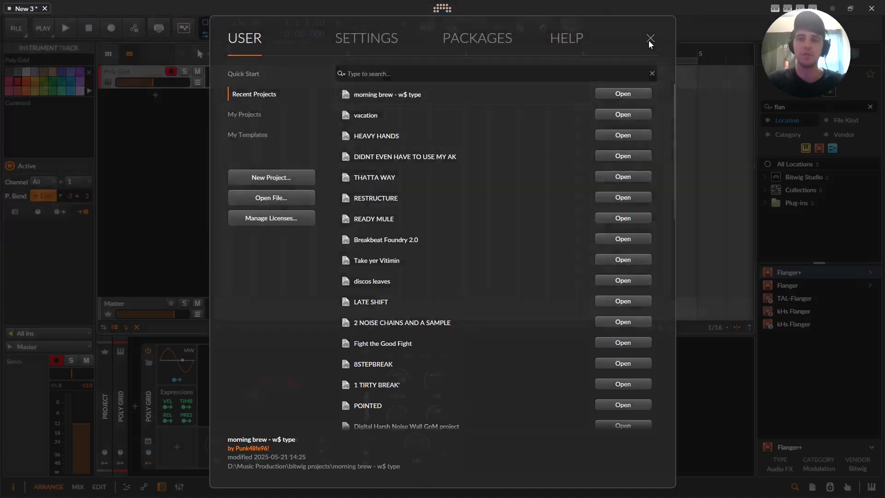
pyautogui.click(650, 39)
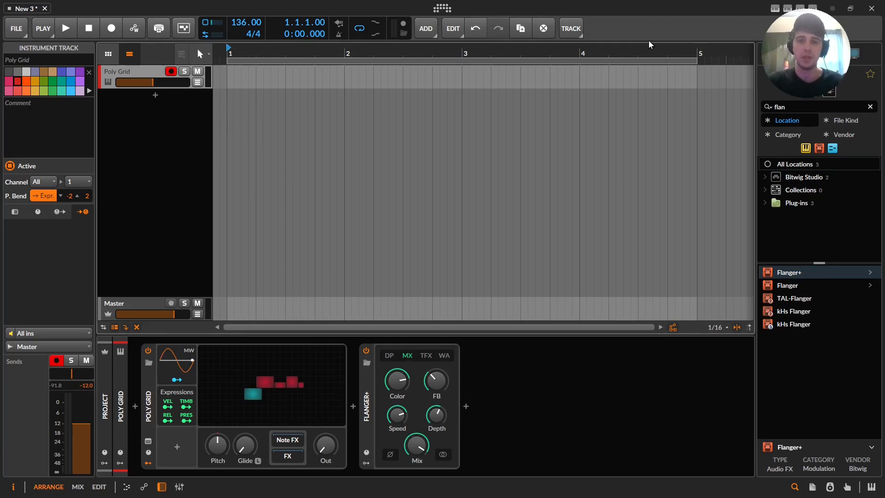
pyautogui.click(442, 9)
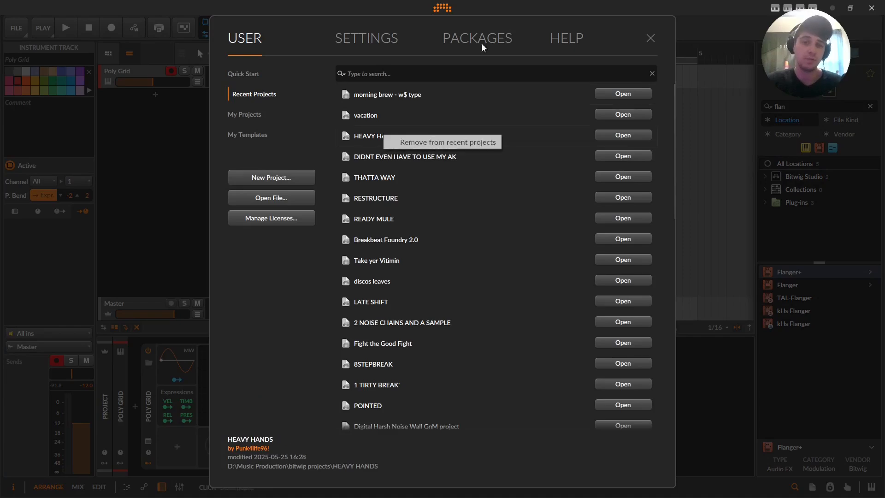
pyautogui.click(306, 45)
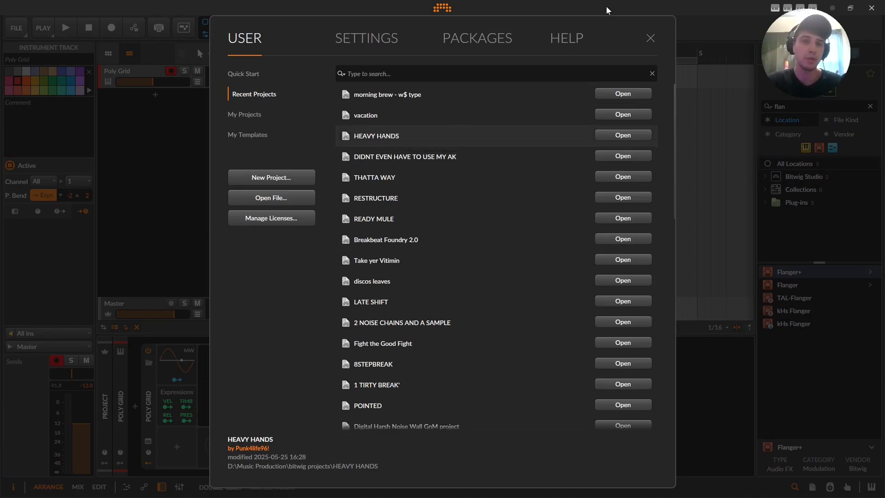
pyautogui.click(651, 38)
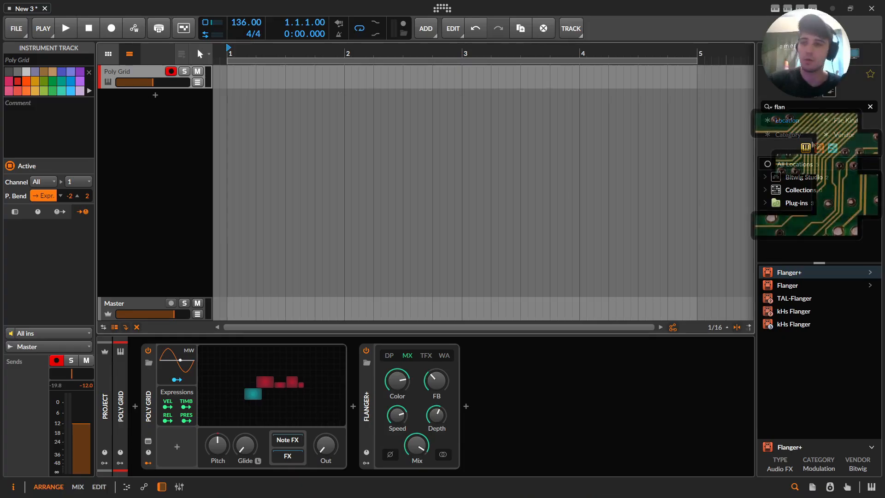
# Search the browser for "scul" and insert the Sculpt device after Flanger+
pyautogui.doubleClick(784, 107)
pyautogui.write('scul')
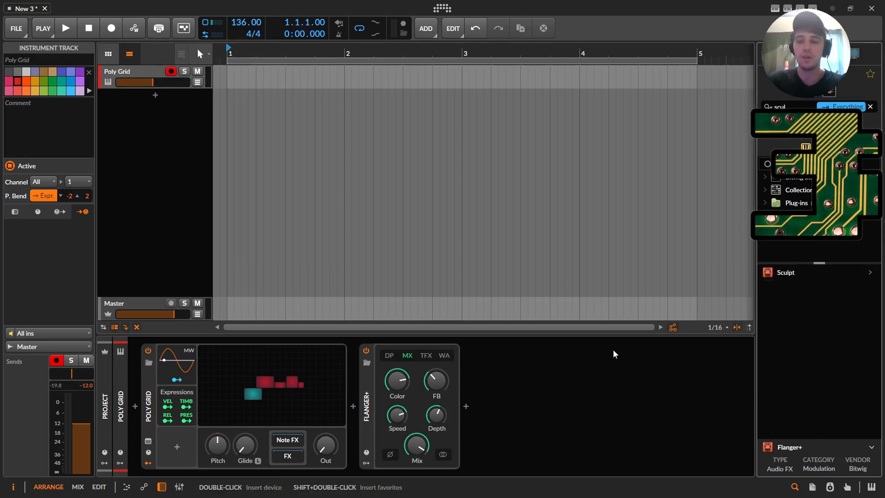
pyautogui.click(784, 273)
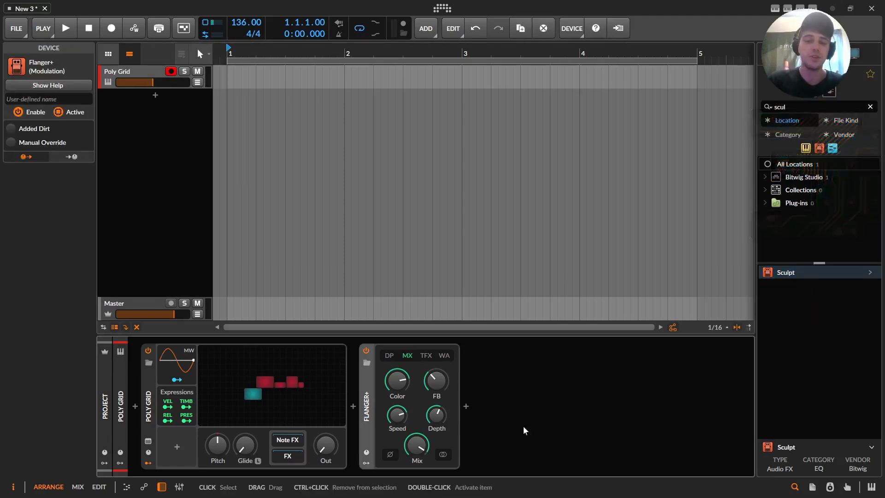
pyautogui.press('Return')
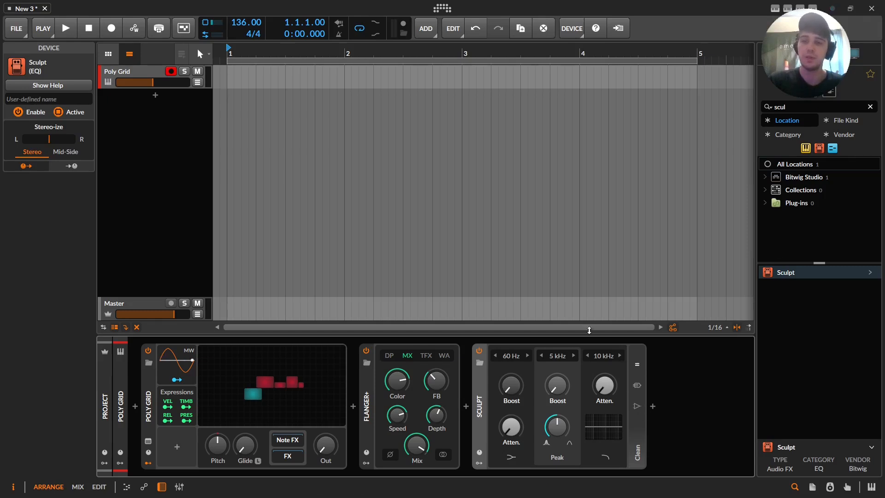
# Compare Sculpt's Tube and Clean color modes and leave it on Tube
pyautogui.click(638, 453)
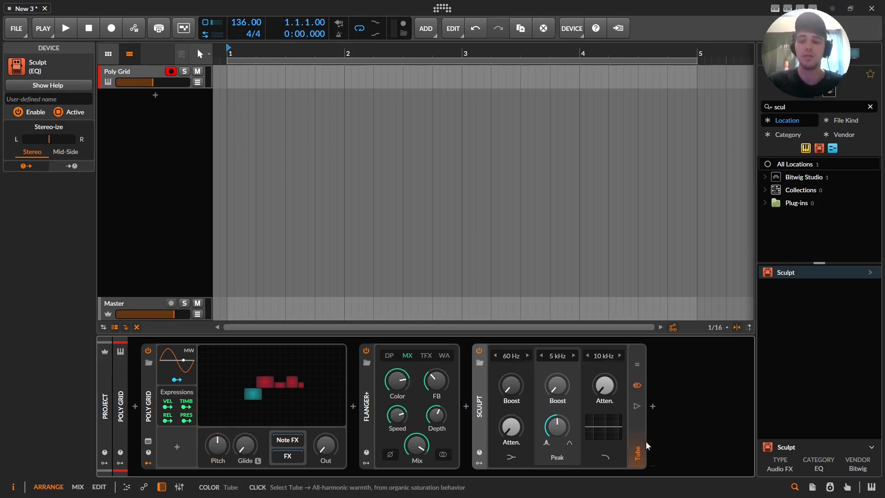
pyautogui.click(636, 386)
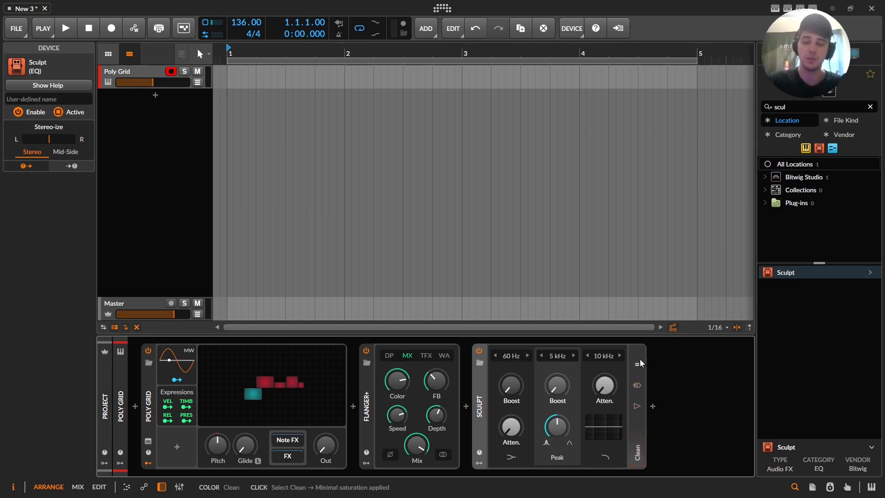
pyautogui.click(637, 386)
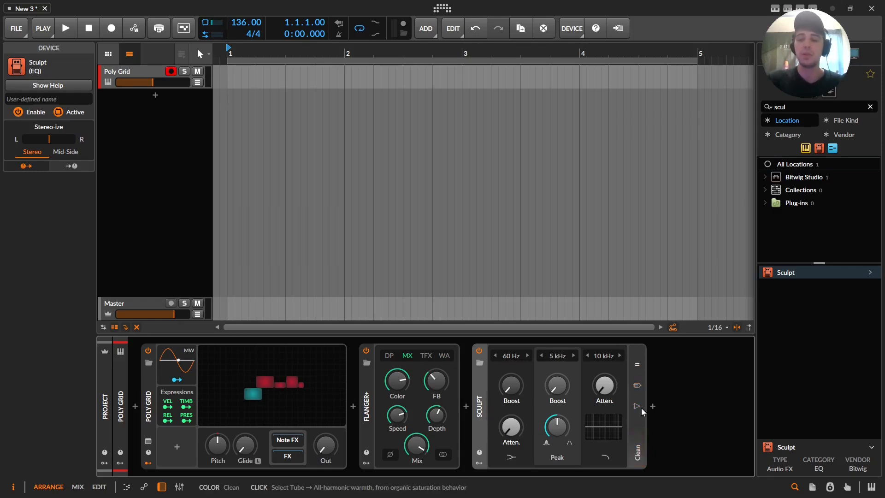
# Open the Poly Grid editor and spread out the patch by moving the Triangle and All-pass Delay modules away from the Mixer
pyautogui.click(229, 372)
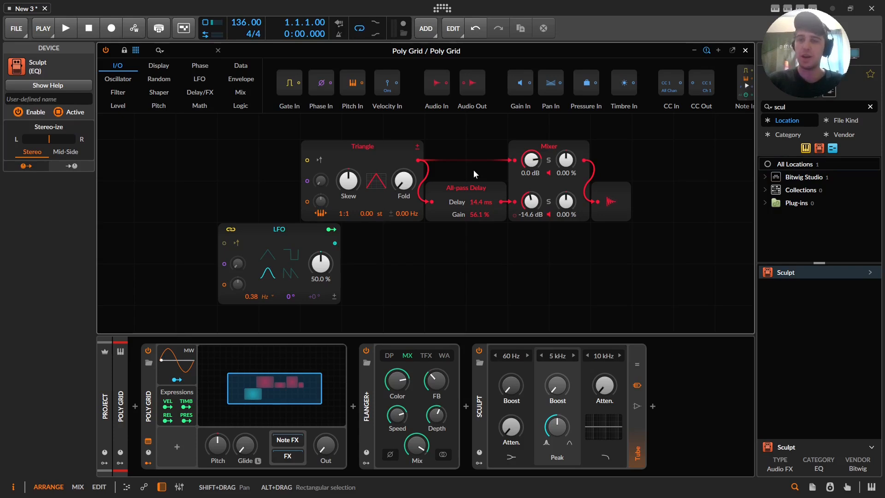
pyautogui.click(611, 197)
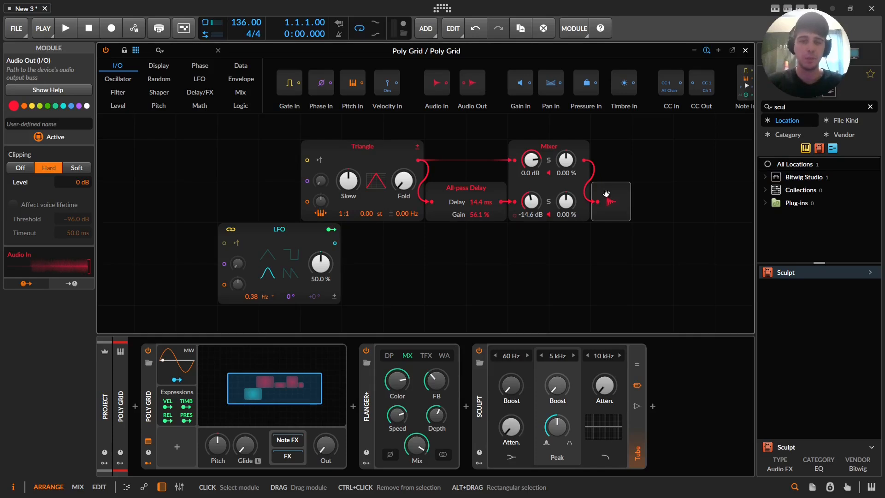
pyautogui.click(297, 122)
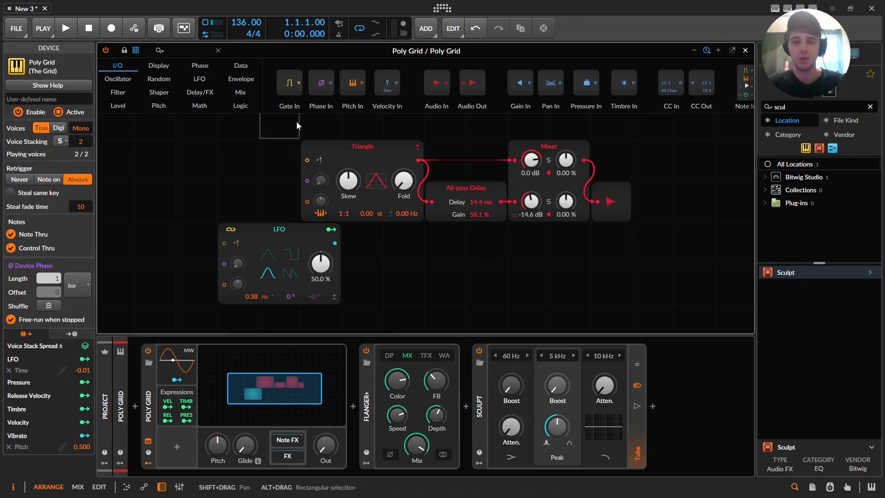
pyautogui.moveTo(384, 151); pyautogui.dragTo(217, 152)
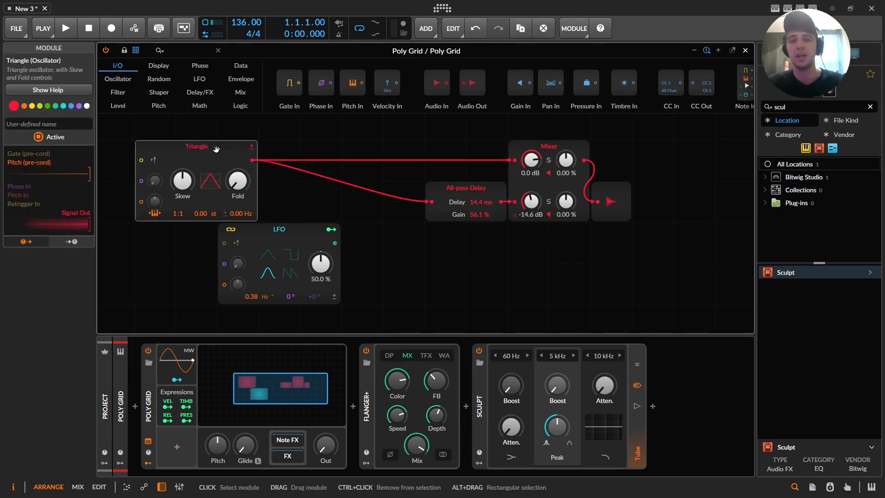
pyautogui.click(268, 153)
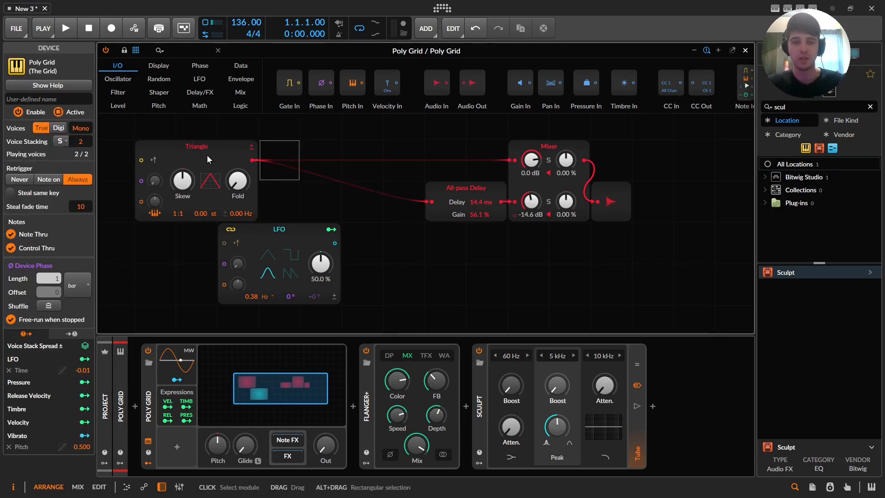
pyautogui.moveTo(498, 189); pyautogui.dragTo(455, 189)
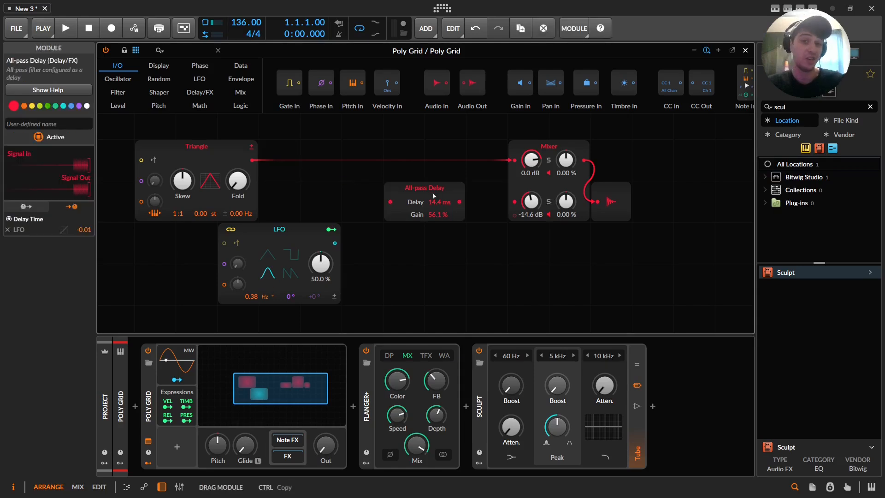
pyautogui.click(487, 203)
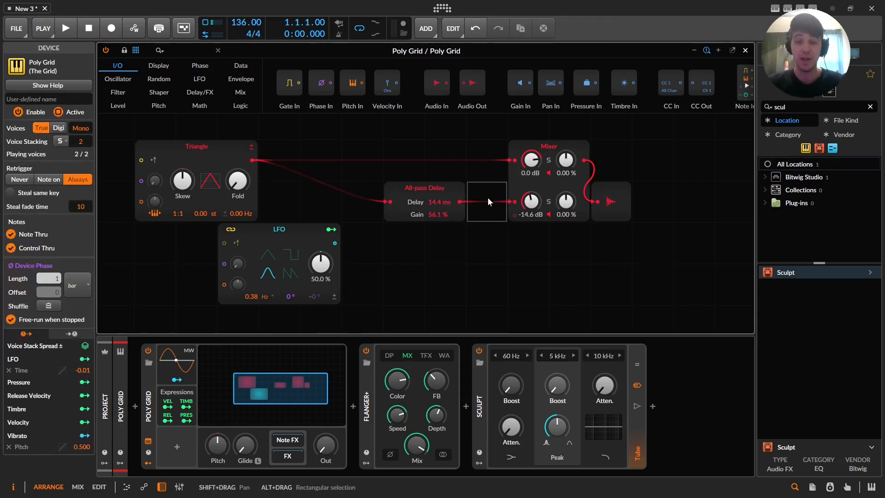
pyautogui.moveTo(455, 192); pyautogui.dragTo(416, 193)
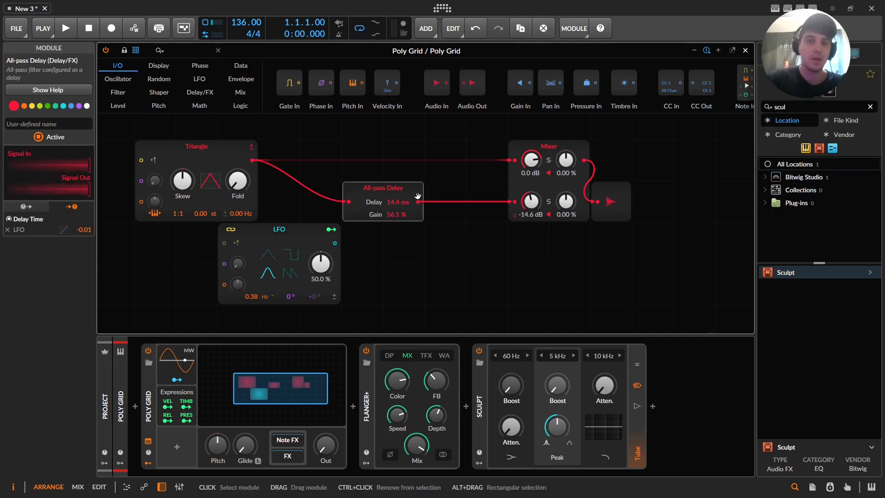
# Try Sculpt's Transistor color, return it to Tube, and close the Poly Grid editor
pyautogui.click(638, 406)
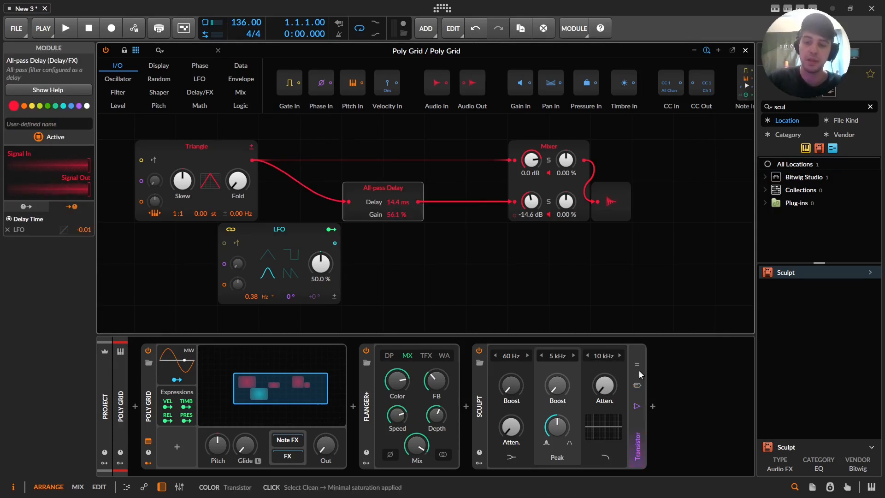
pyautogui.click(632, 385)
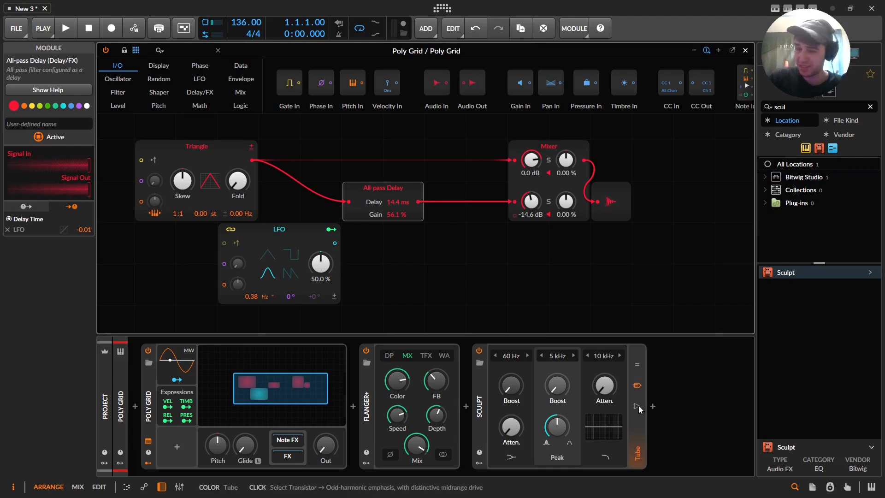
pyautogui.click(483, 165)
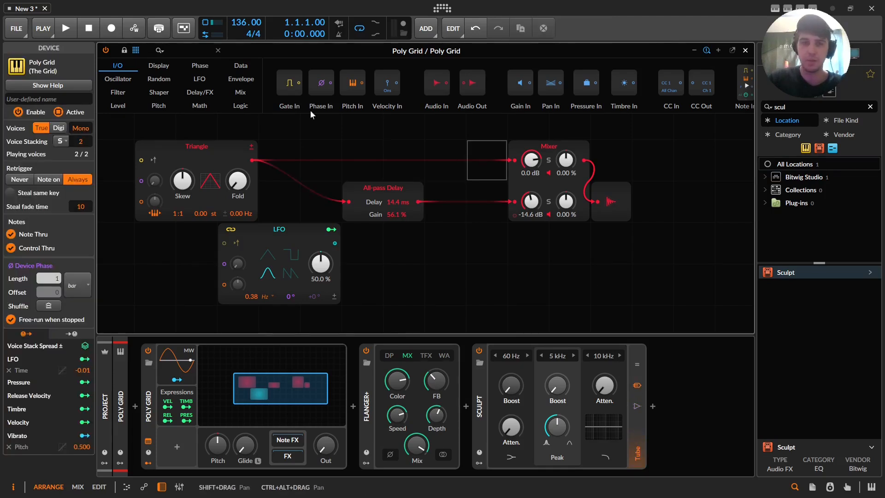
pyautogui.click(746, 51)
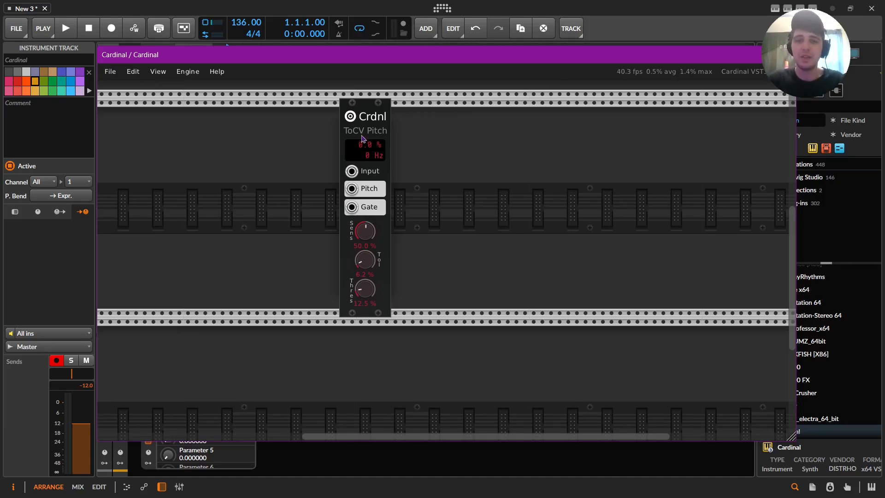
# In the Cardinal window, place a Host CV module beside the Audio To CV Pitch module and delete it again
pyautogui.moveTo(451, 59); pyautogui.dragTo(505, 33)
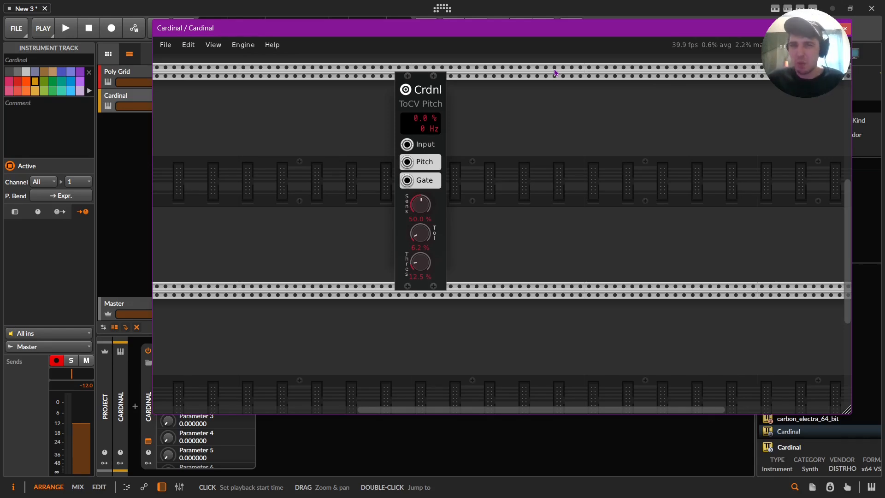
pyautogui.rightClick(580, 177)
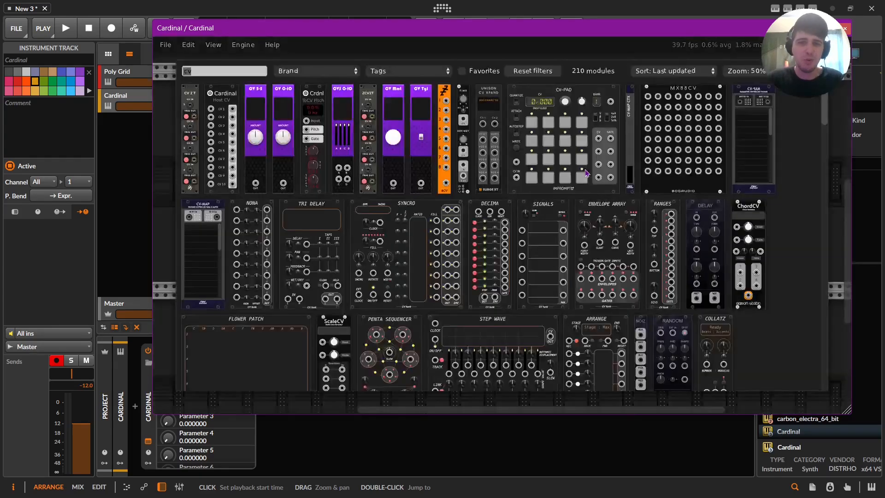
pyautogui.click(566, 124)
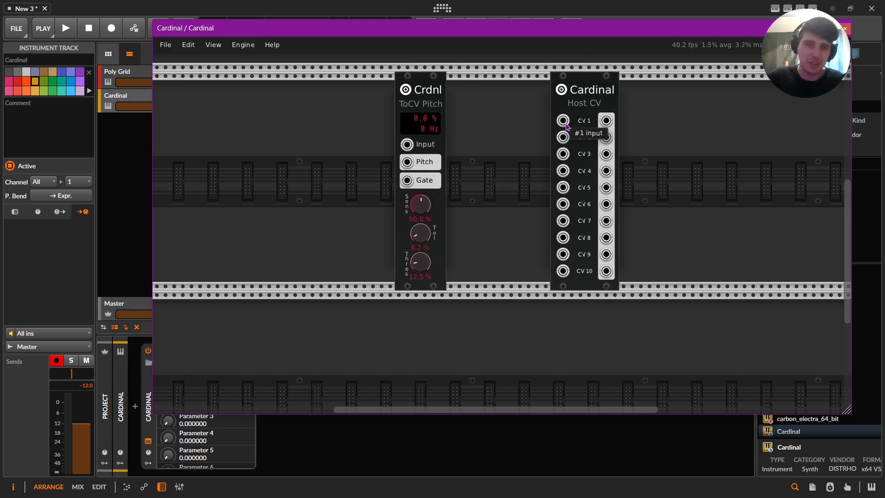
pyautogui.press('Delete')
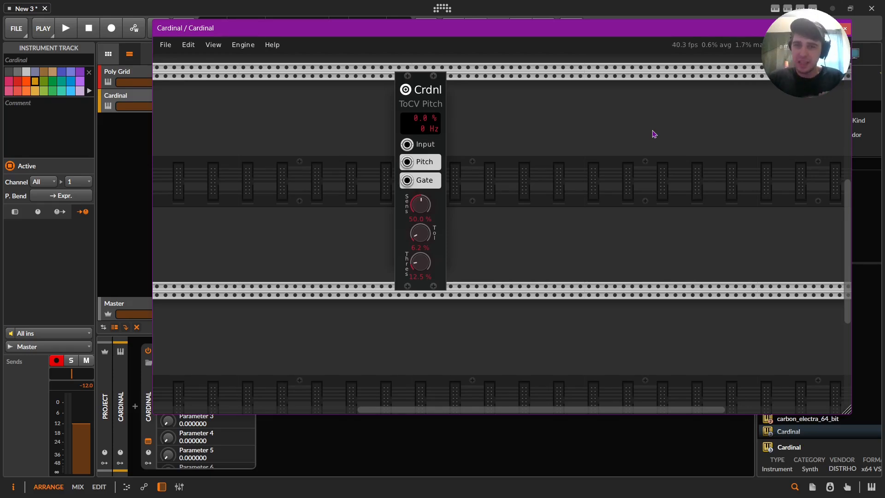
# Open the Audio To CV Pitch module's options and examine its octave choices
pyautogui.moveTo(502, 144); pyautogui.dragTo(377, 159)
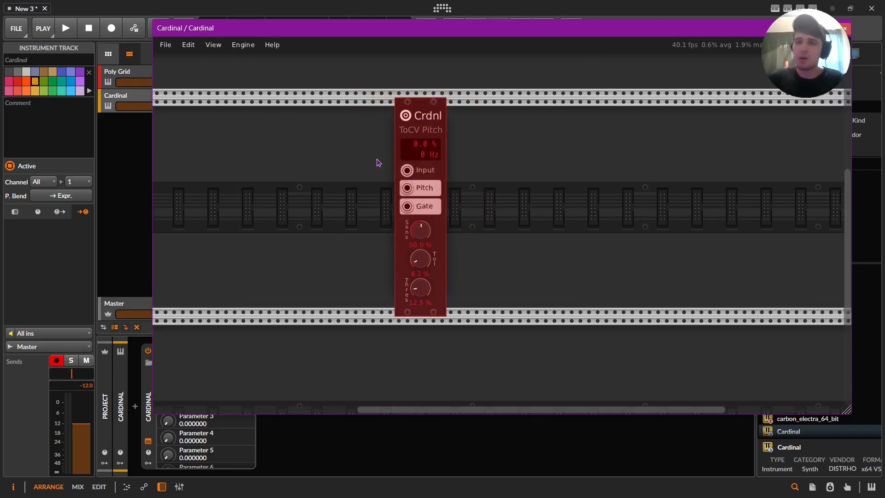
pyautogui.click(505, 155)
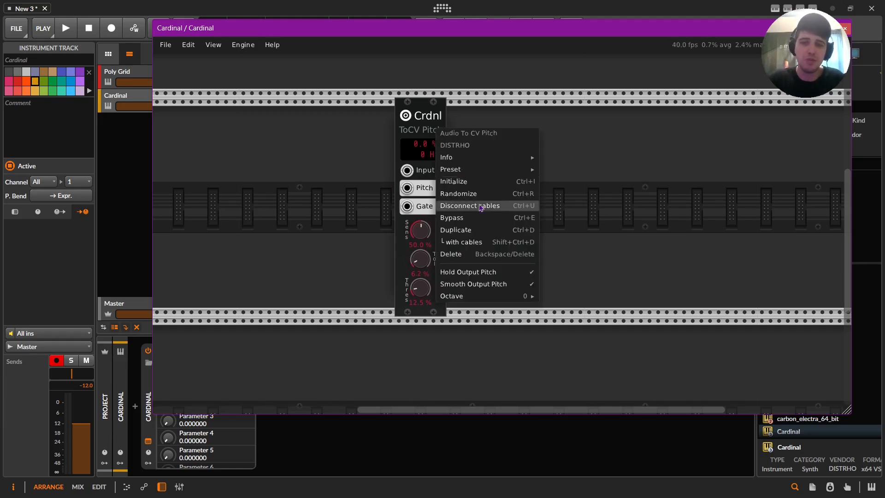
pyautogui.moveTo(518, 302)
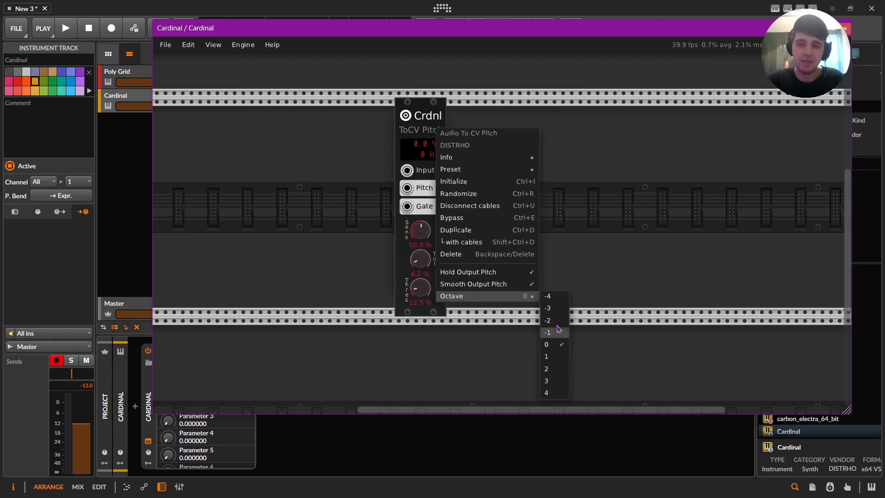